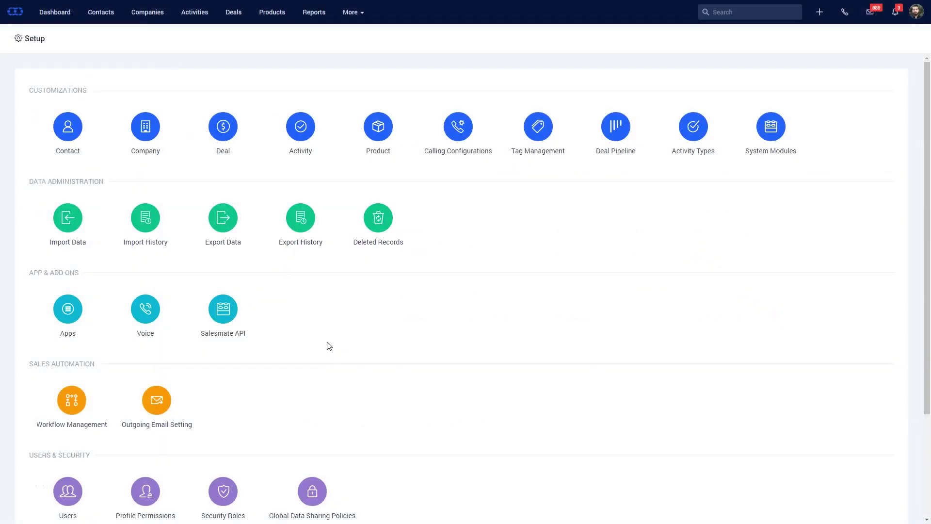
{"action": "left_click", "coordinate": [146, 314]}
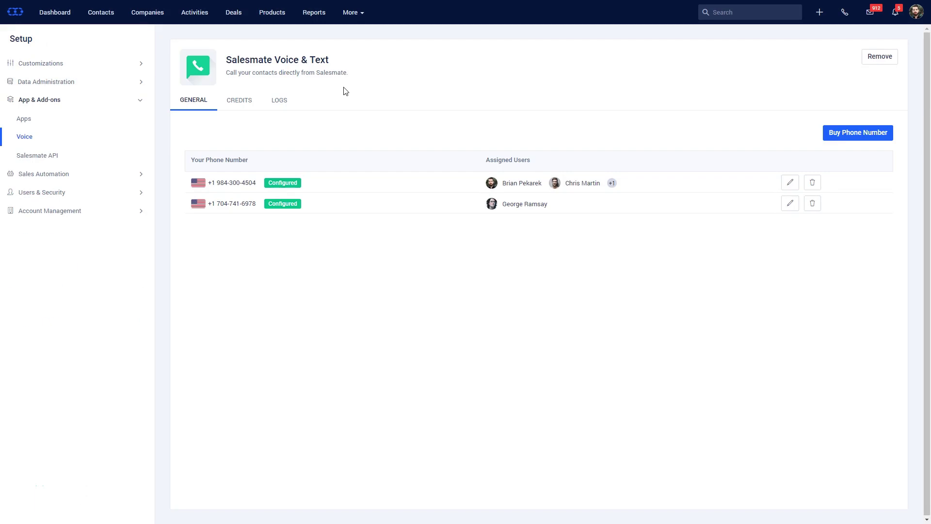
{"action": "left_click", "coordinate": [790, 182]}
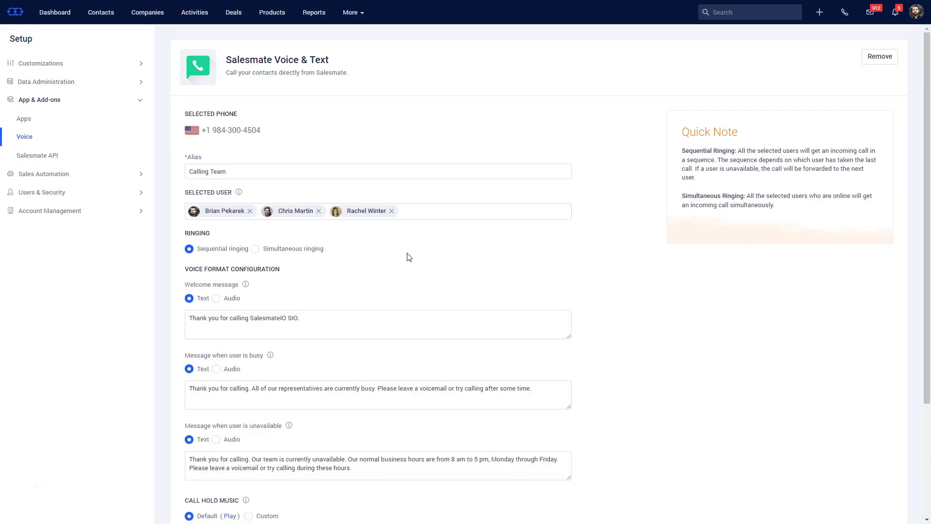
{"action": "scroll", "coordinate": [352, 267], "scroll_direction": "down", "scroll_amount": 1}
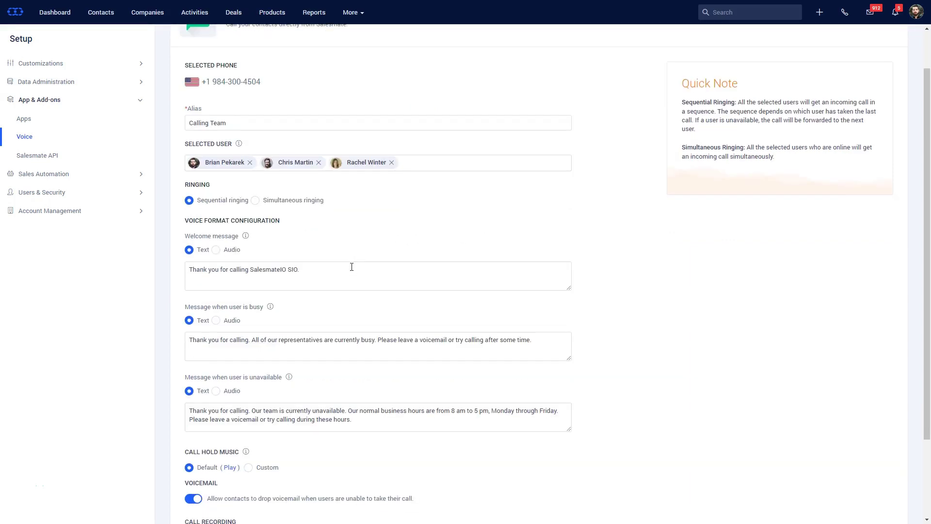
{"action": "scroll", "coordinate": [352, 266], "scroll_direction": "down", "scroll_amount": 2}
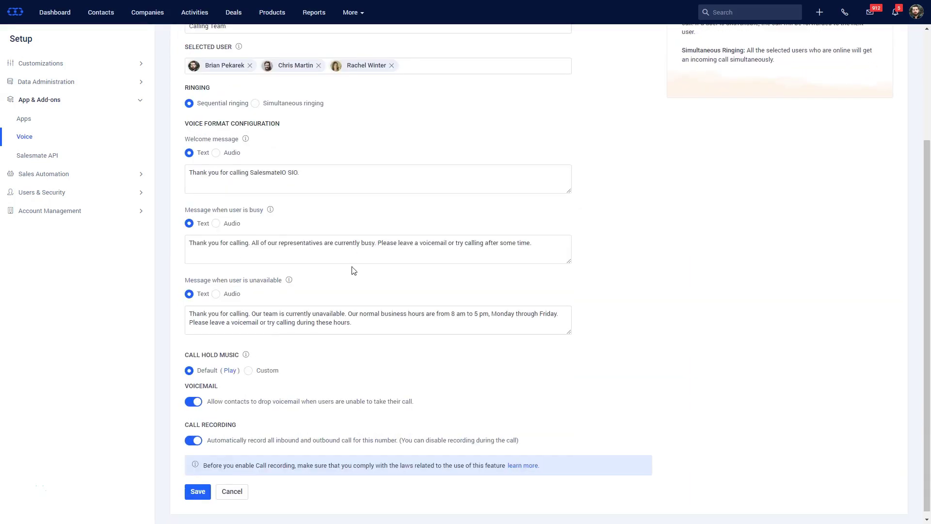
{"action": "scroll", "coordinate": [353, 270], "scroll_direction": "down", "scroll_amount": 1}
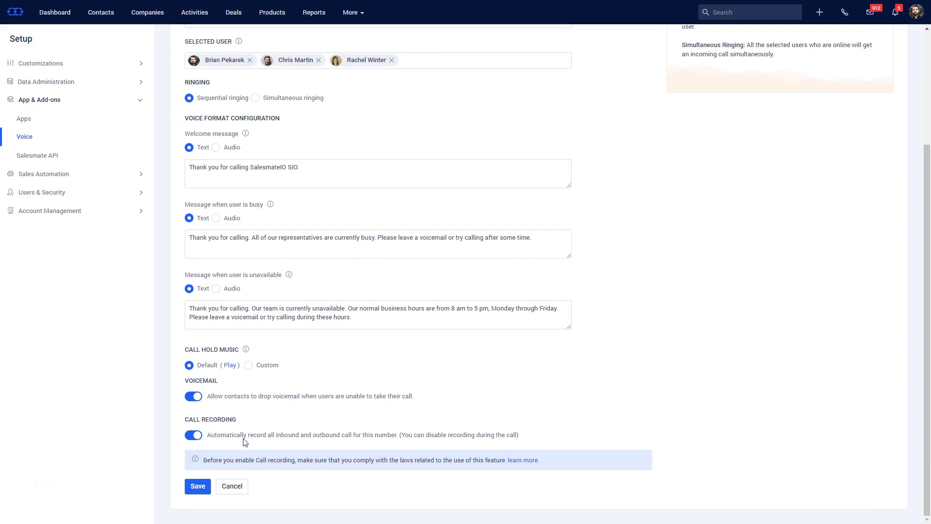
{"action": "left_click", "coordinate": [101, 16]}
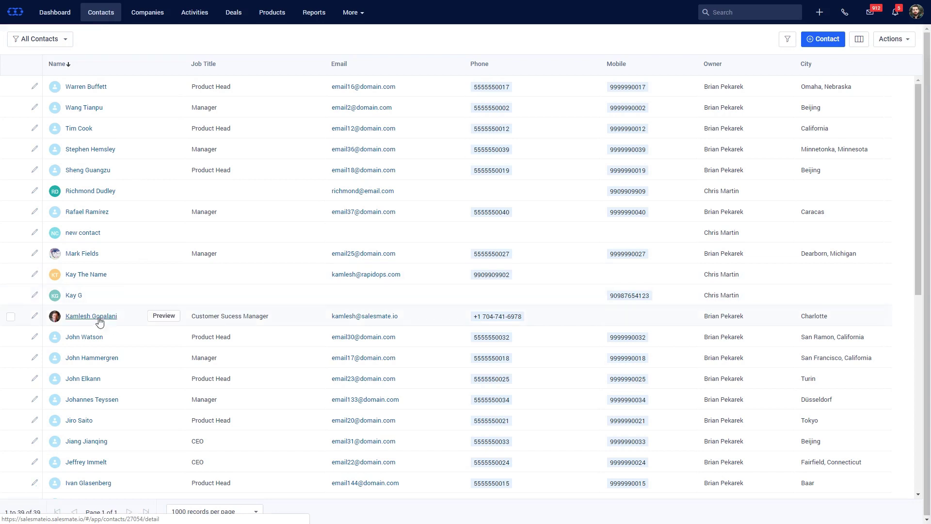
{"action": "left_click", "coordinate": [99, 320]}
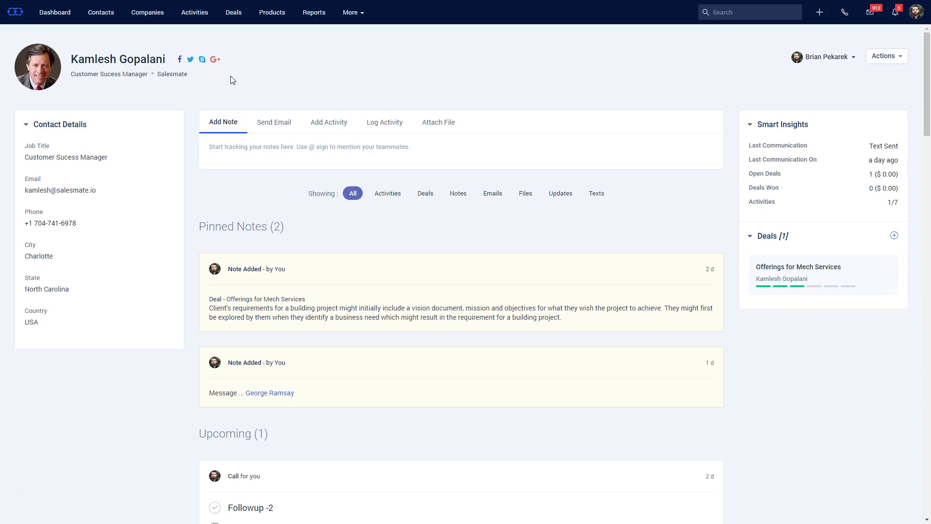
{"action": "left_click", "coordinate": [54, 223]}
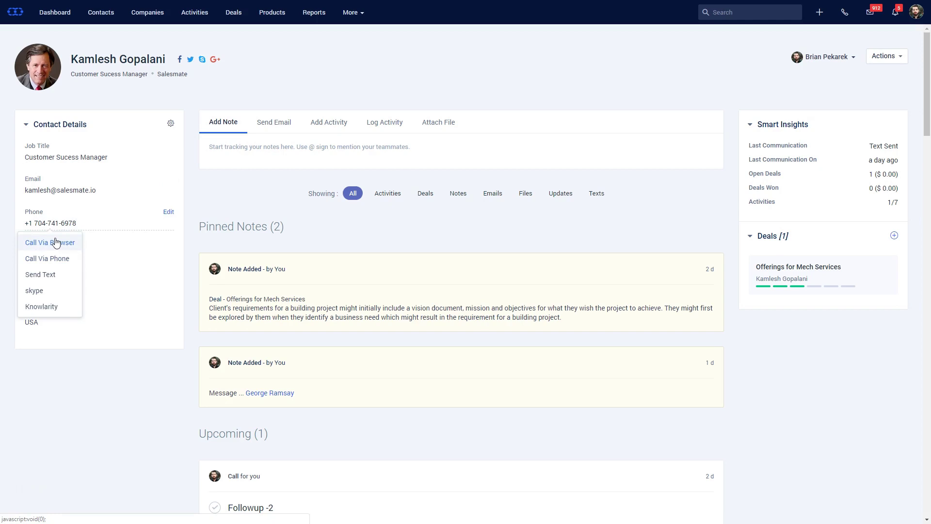
{"action": "left_click", "coordinate": [56, 243]}
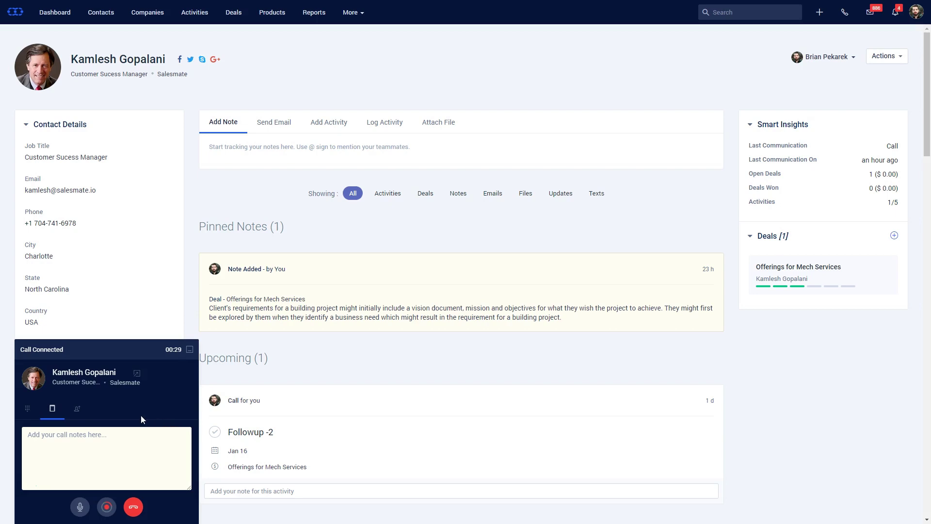
{"action": "left_click", "coordinate": [134, 507]}
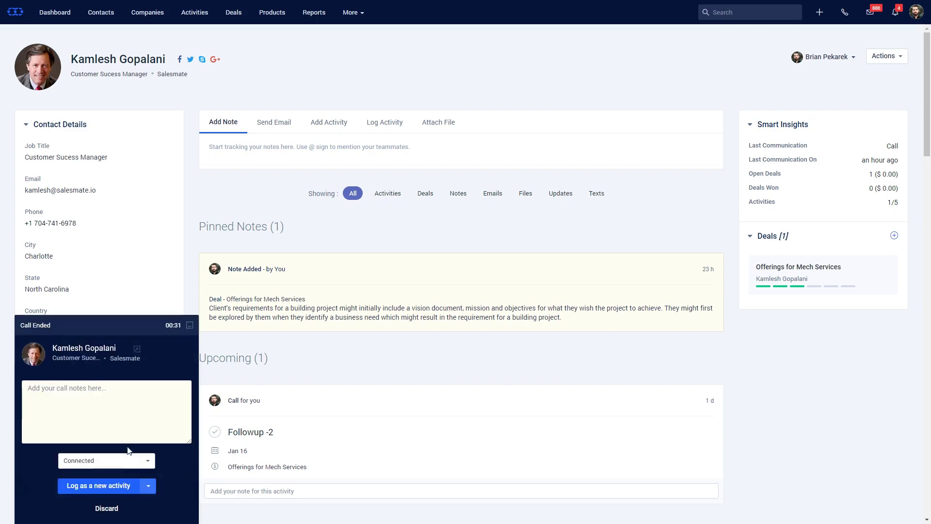
Log the call as a new activity with note 'Quick Notes.' and outcome Connected
{"action": "left_click", "coordinate": [126, 403]}
{"action": "type", "text": "Quick Notes."}
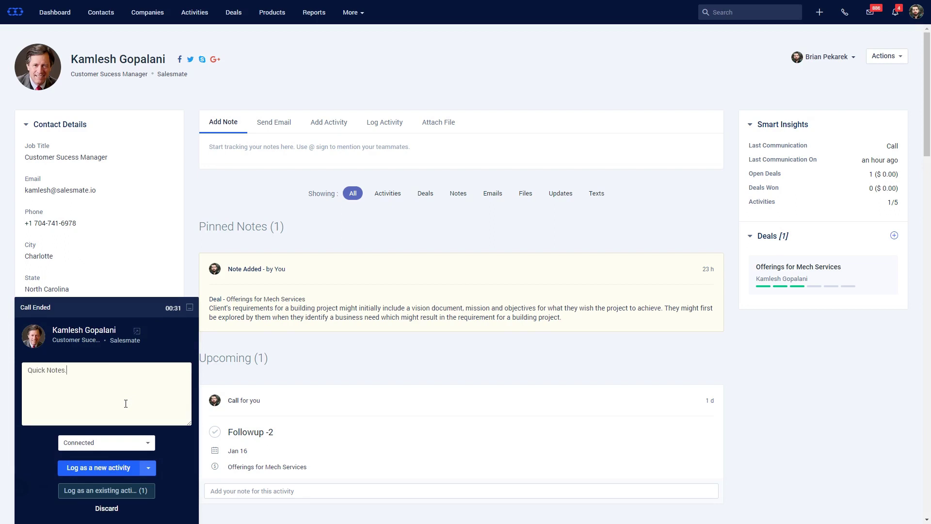
{"action": "left_click", "coordinate": [132, 445]}
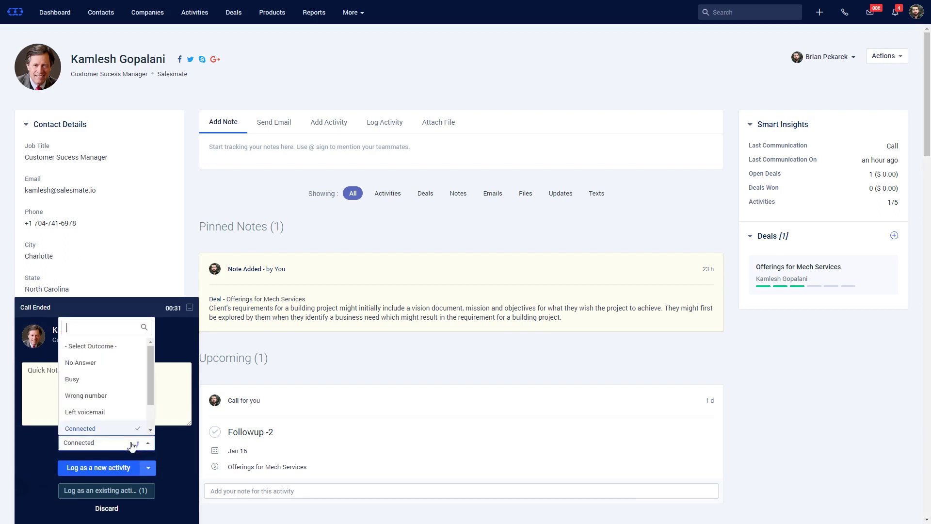
{"action": "left_click", "coordinate": [122, 446]}
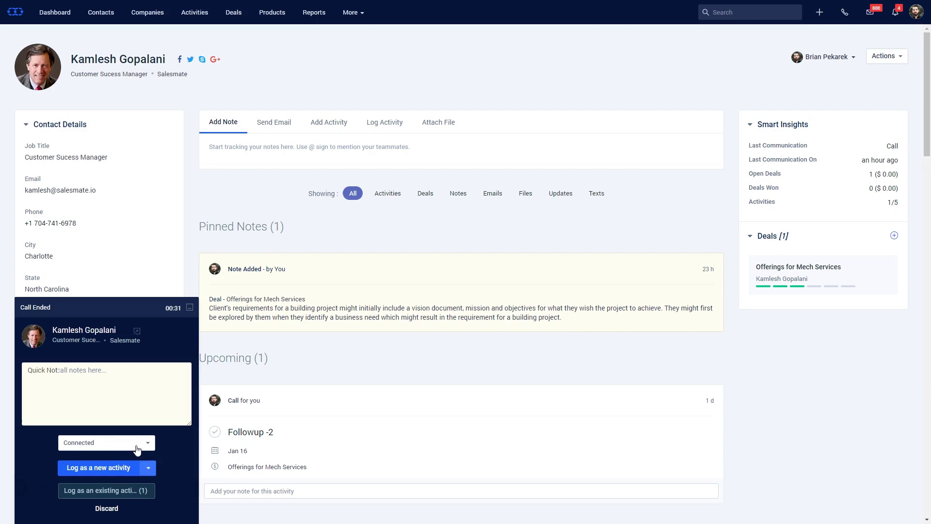
{"action": "left_click", "coordinate": [107, 467]}
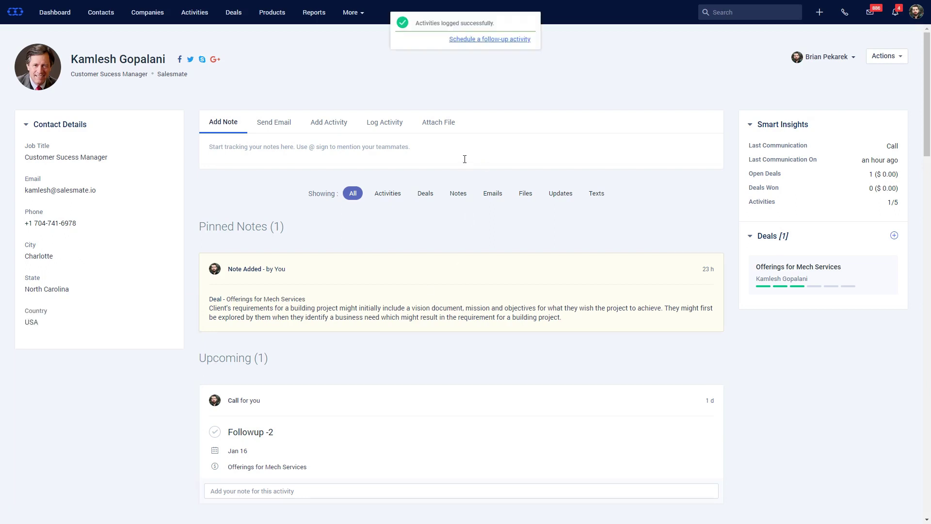
{"action": "scroll", "coordinate": [434, 172], "scroll_direction": "down", "scroll_amount": 2}
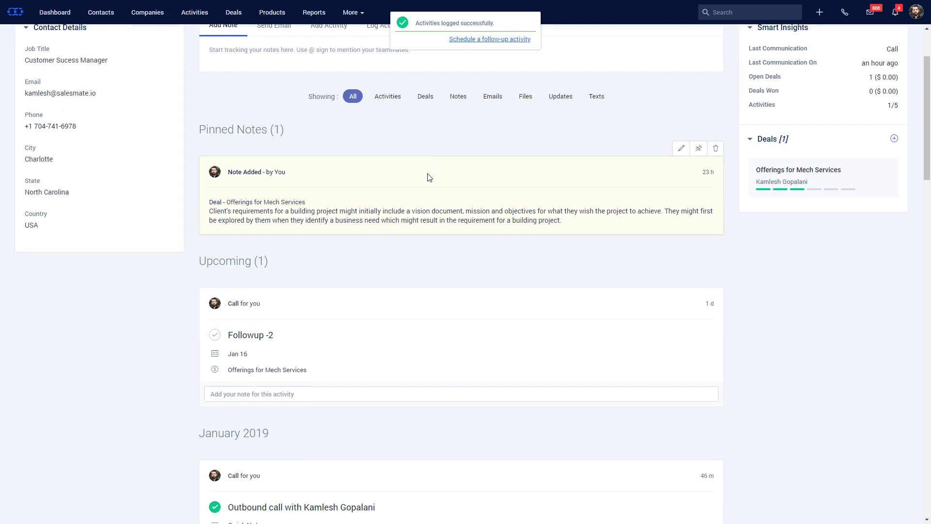
{"action": "scroll", "coordinate": [429, 177], "scroll_direction": "up", "scroll_amount": 2}
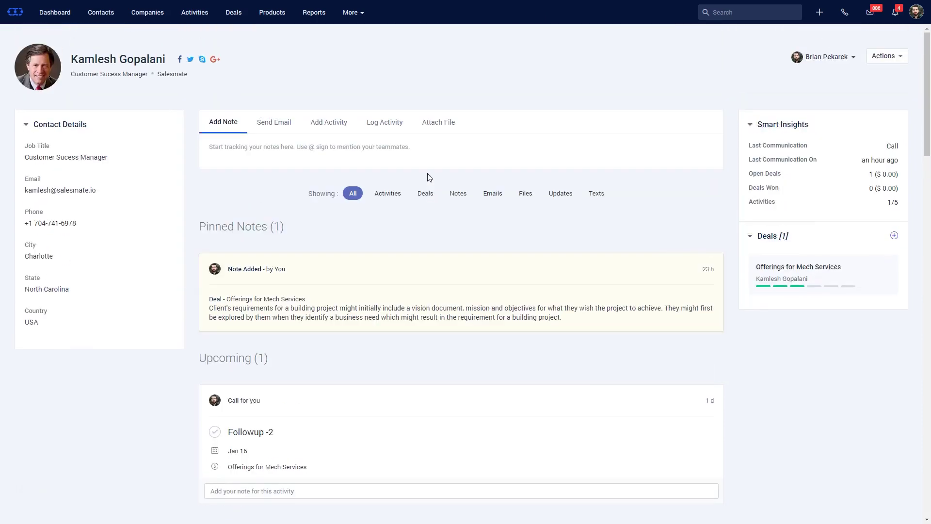
{"action": "left_click", "coordinate": [101, 12]}
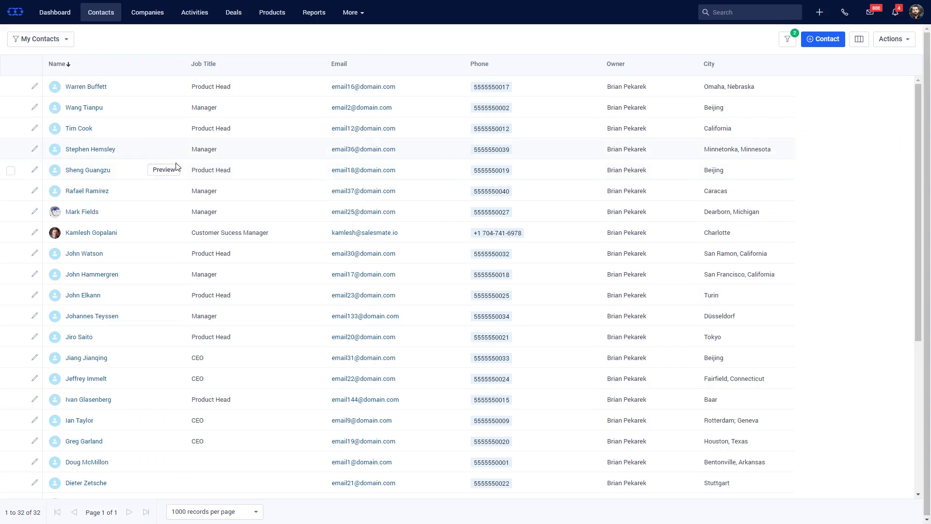
{"action": "mouse_move", "coordinate": [90, 233]}
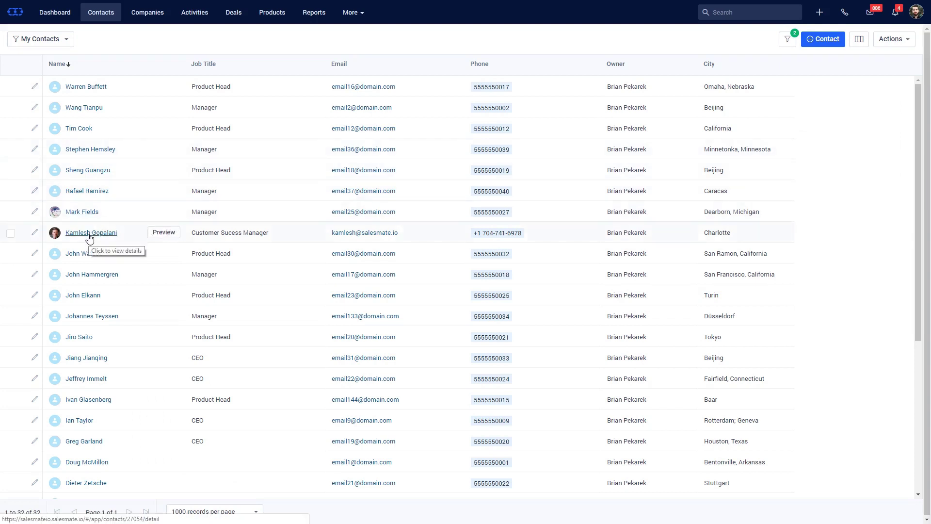
{"action": "left_click", "coordinate": [10, 233]}
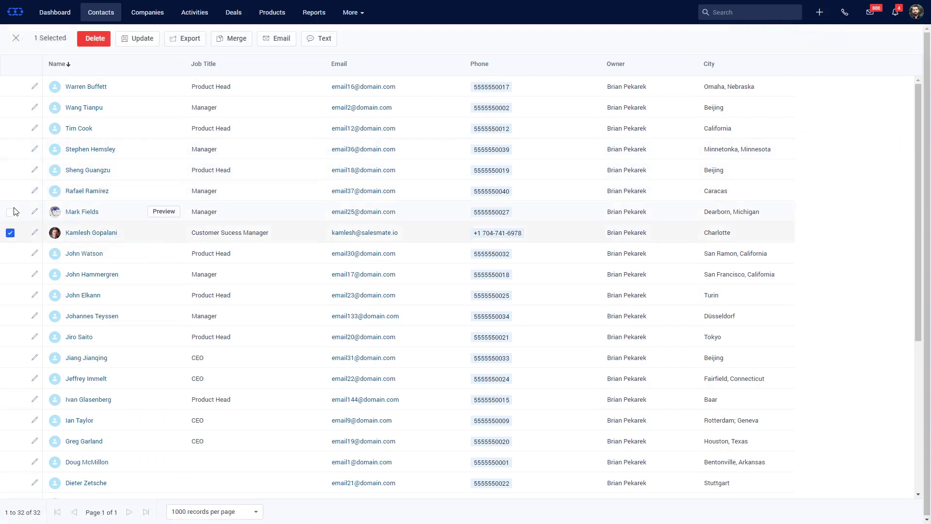
{"action": "left_click", "coordinate": [12, 215]}
{"action": "left_click", "coordinate": [314, 43]}
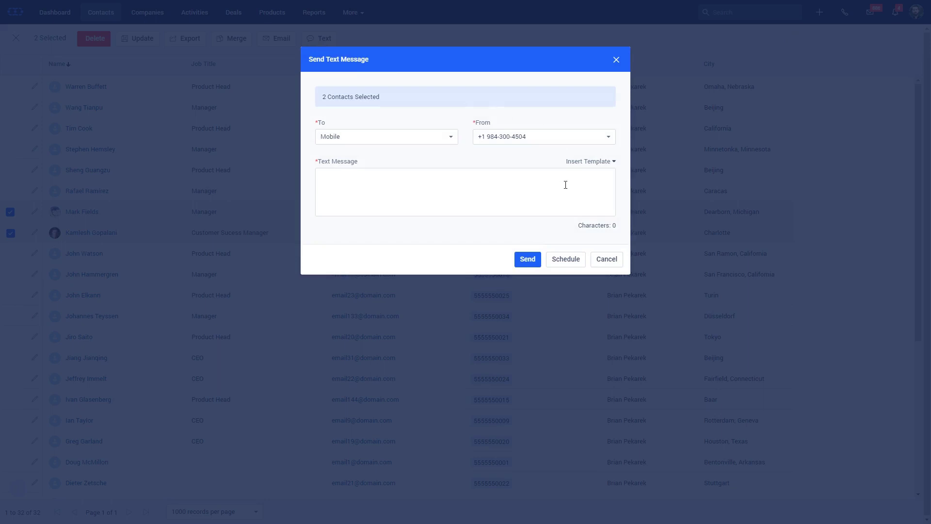
{"action": "left_click", "coordinate": [593, 162]}
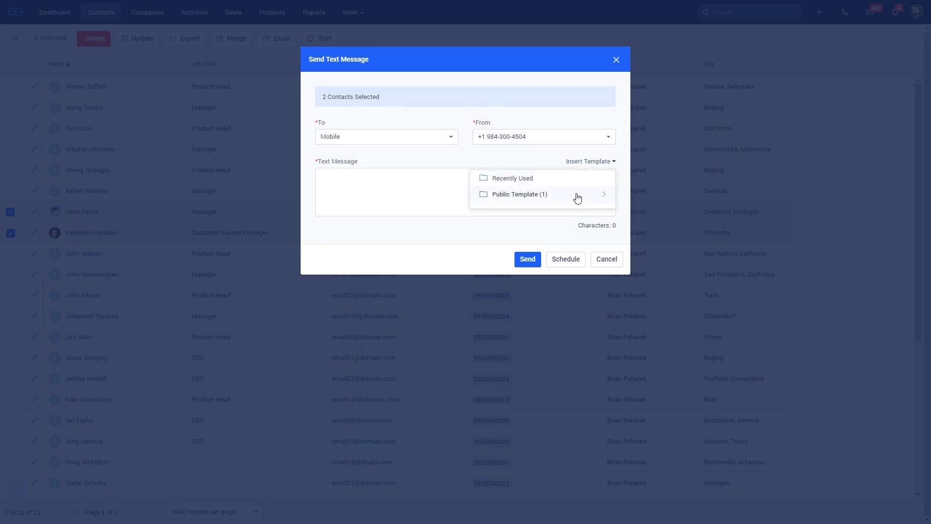
{"action": "left_click", "coordinate": [579, 195]}
{"action": "left_click", "coordinate": [563, 227]}
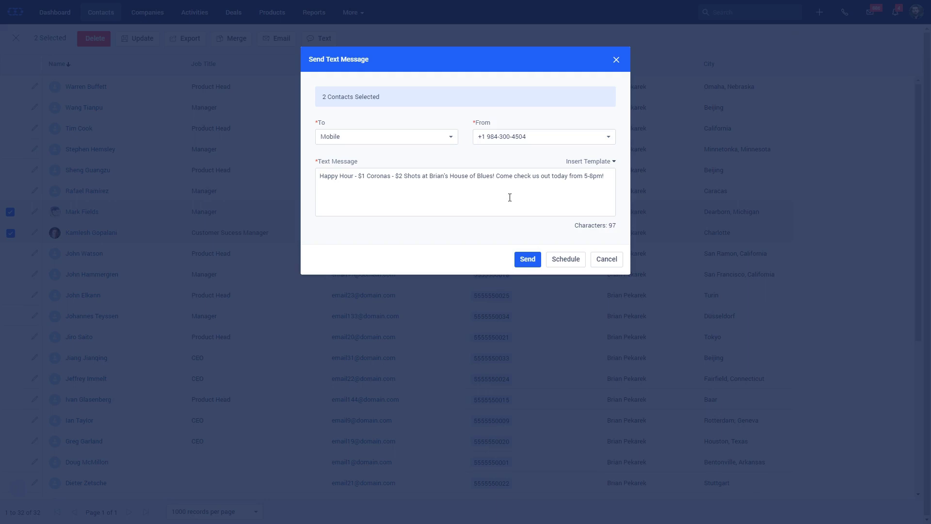
{"action": "left_click", "coordinate": [528, 260]}
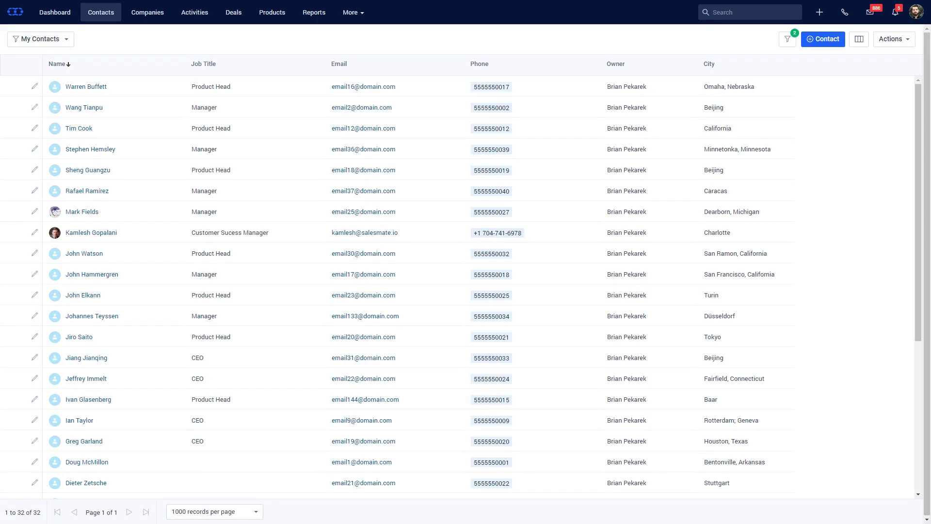
{"action": "left_click", "coordinate": [92, 234]}
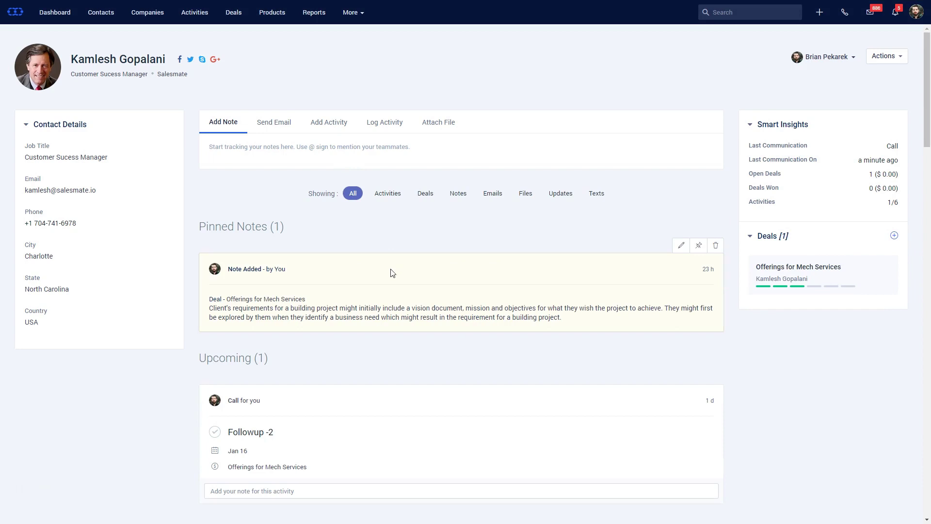
{"action": "scroll", "coordinate": [391, 270], "scroll_direction": "down", "scroll_amount": 3}
{"action": "scroll", "coordinate": [368, 326], "scroll_direction": "down", "scroll_amount": 2}
{"action": "left_click", "coordinate": [217, 419]}
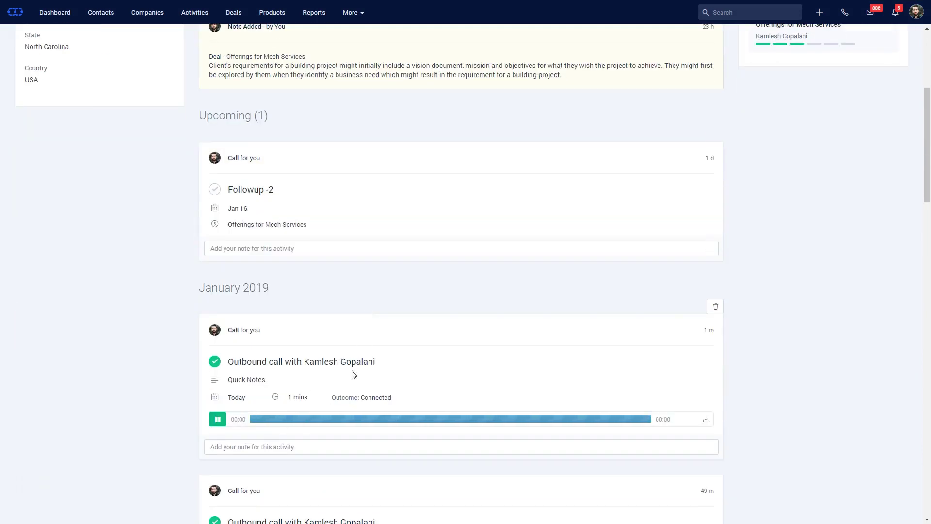
{"action": "left_click", "coordinate": [218, 421]}
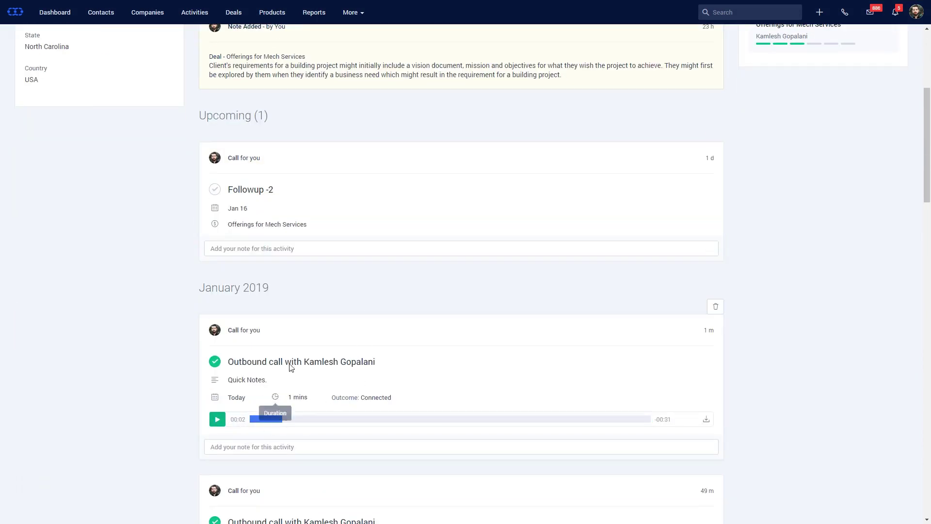
{"action": "scroll", "coordinate": [306, 315], "scroll_direction": "up", "scroll_amount": 3}
{"action": "scroll", "coordinate": [303, 212], "scroll_direction": "up", "scroll_amount": 2}
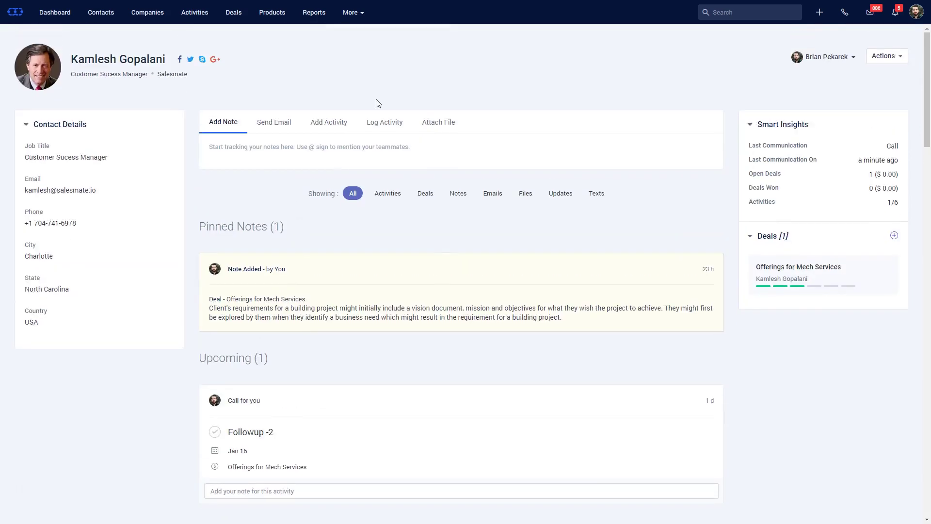
{"action": "left_click", "coordinate": [353, 12]}
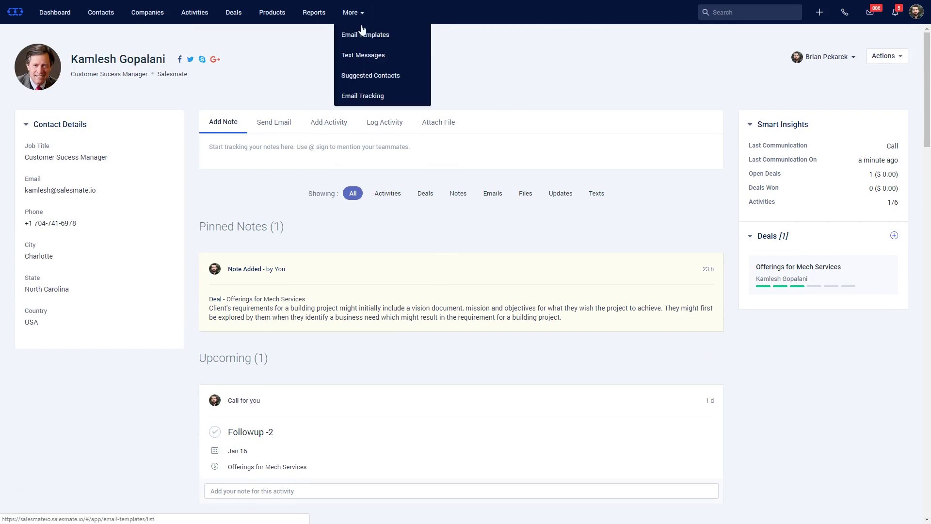
{"action": "left_click", "coordinate": [368, 60]}
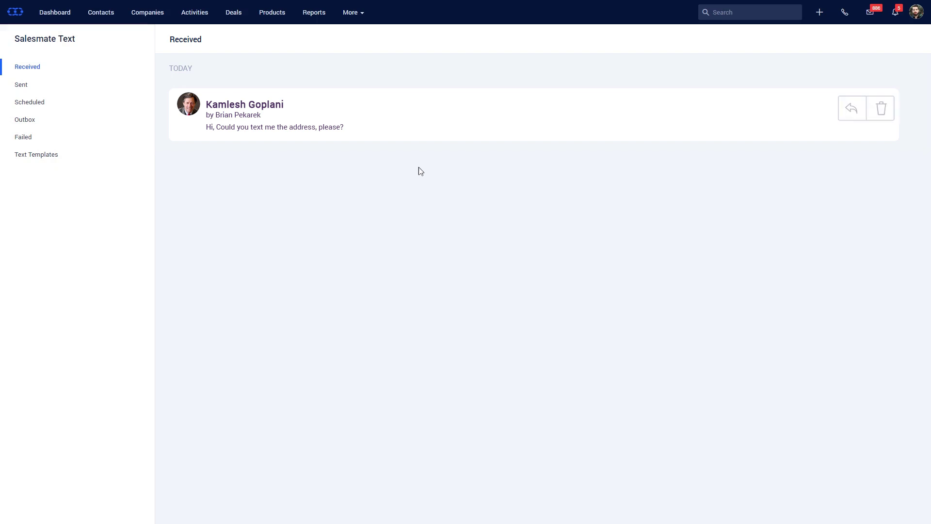
{"action": "left_click", "coordinate": [851, 111]}
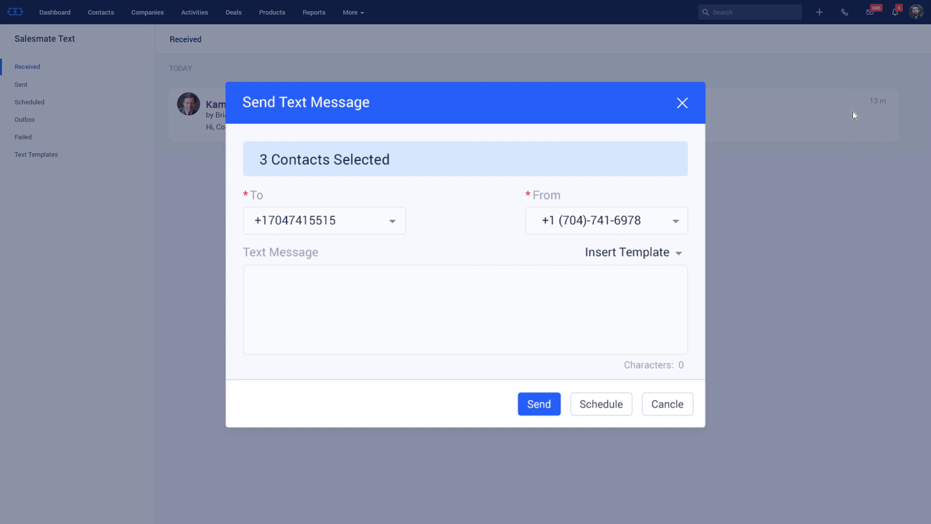
{"action": "left_click", "coordinate": [681, 103]}
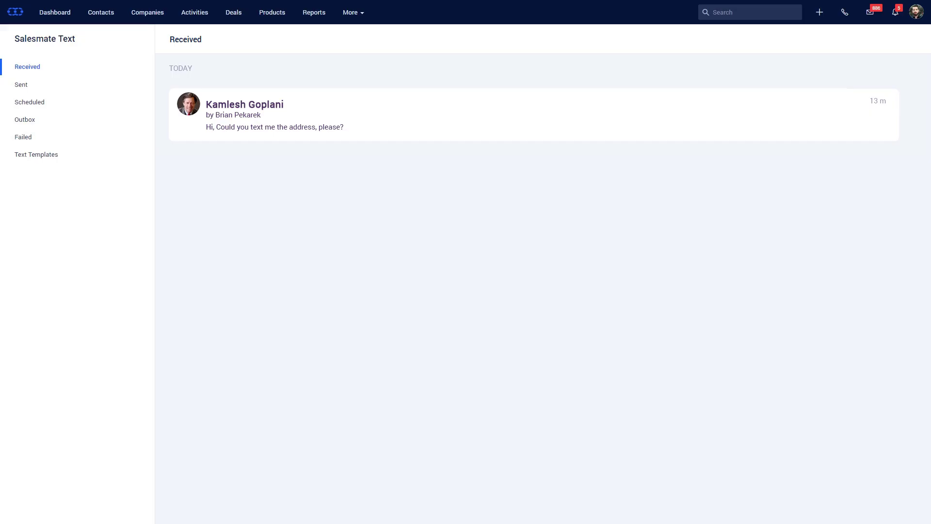